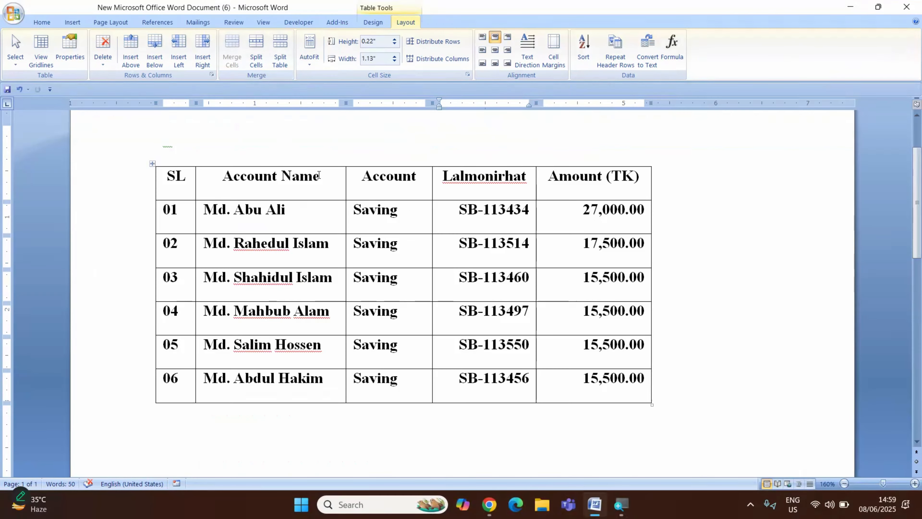
# Insert a blank column to the left of the Lalmonirhat column in the accounts table.
pyautogui.click(527, 181)
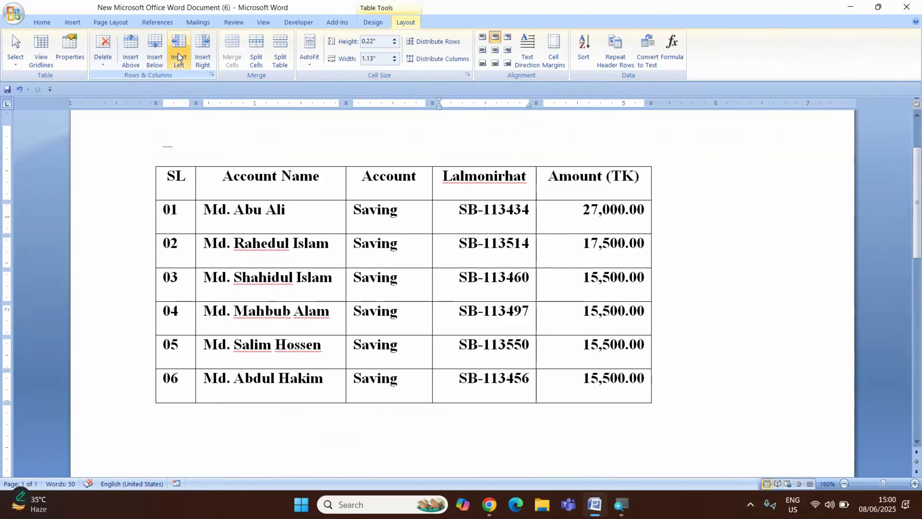
pyautogui.click(178, 53)
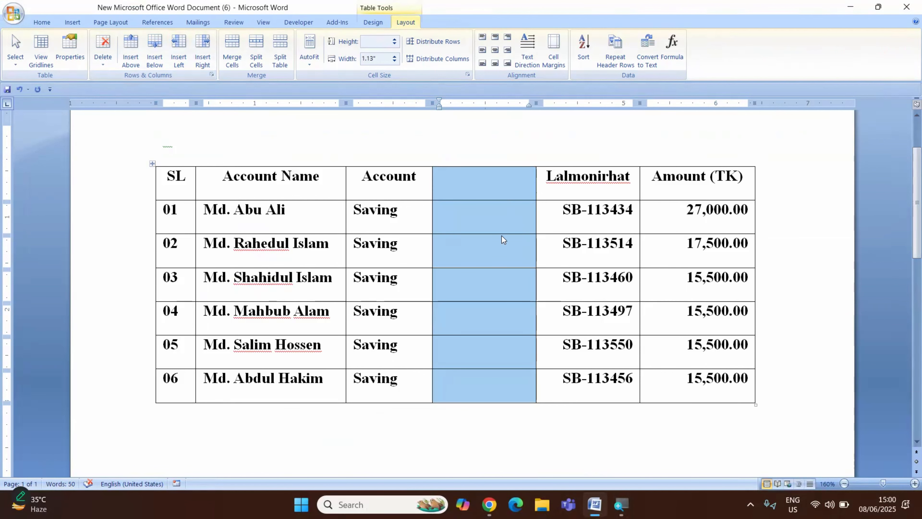
# Merge all seven cells of the new blank column, from the header row to row 06, into one cell.
pyautogui.click(475, 191)
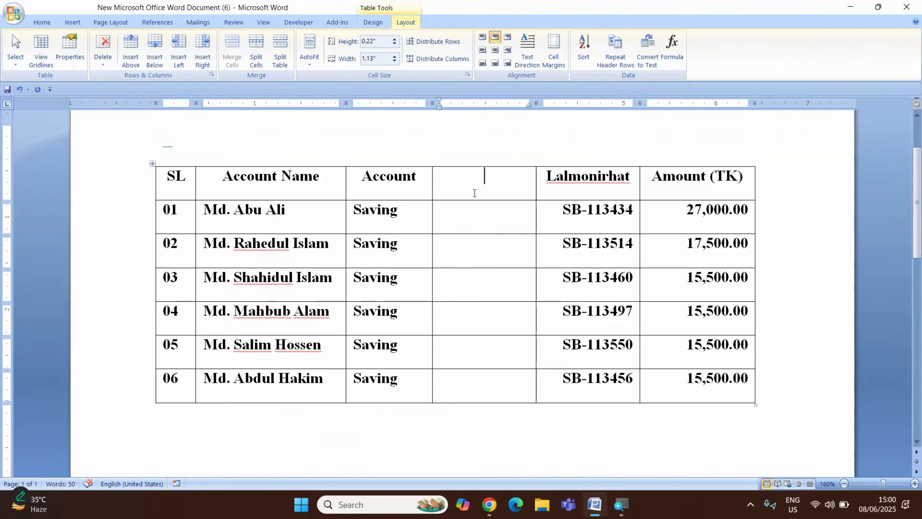
pyautogui.hotkey('shift', 'Down')
pyautogui.hotkey('shift', 'Down')
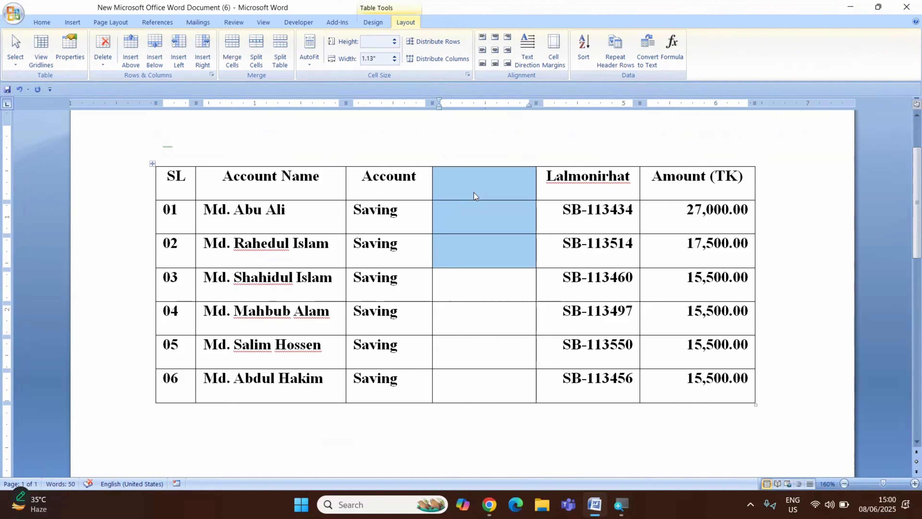
pyautogui.hotkey('shift', 'Down')
pyautogui.hotkey('shift', 'Down')
pyautogui.hotkey('shift', 'Down')
pyautogui.hotkey('shift', 'Down')
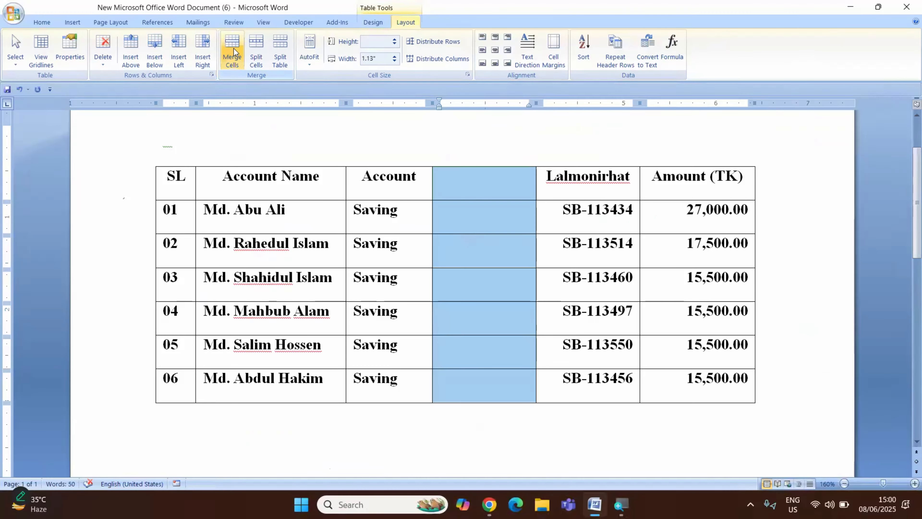
pyautogui.click(234, 49)
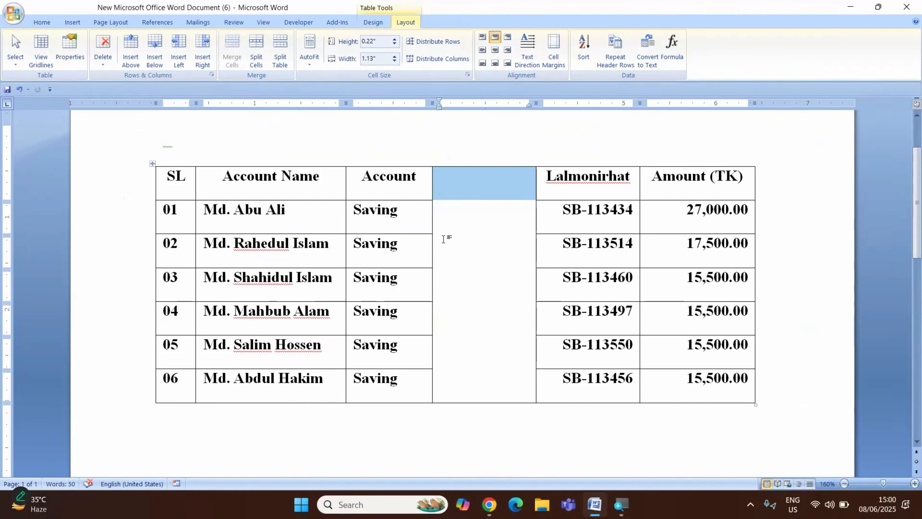
# Insert another blank column to the right of the merged column.
pyautogui.click(474, 236)
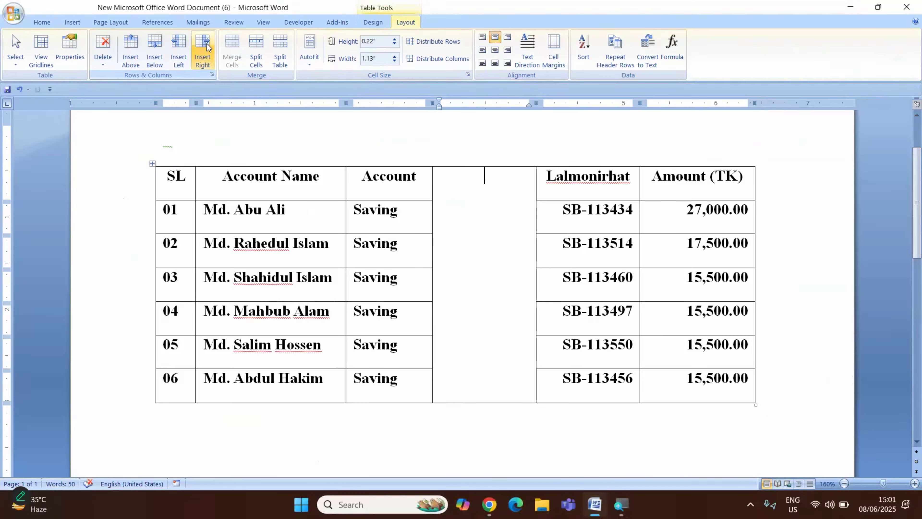
pyautogui.click(203, 49)
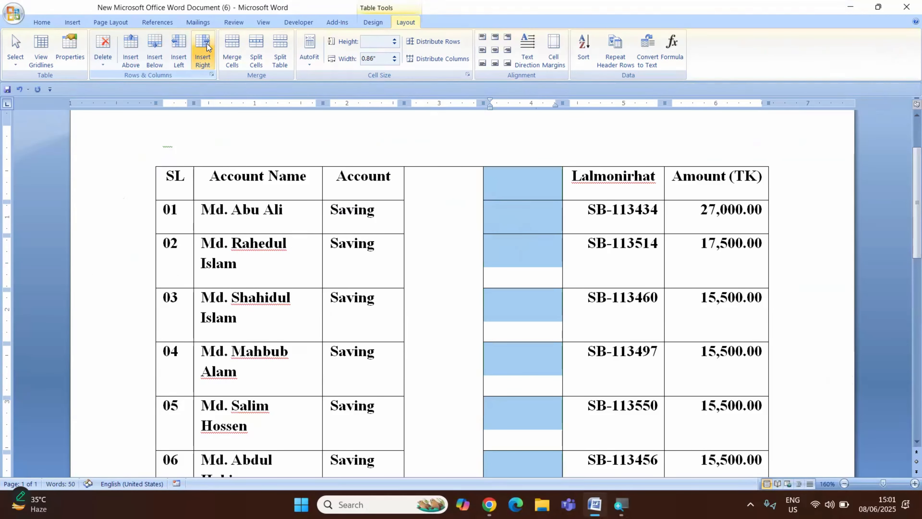
pyautogui.click(522, 253)
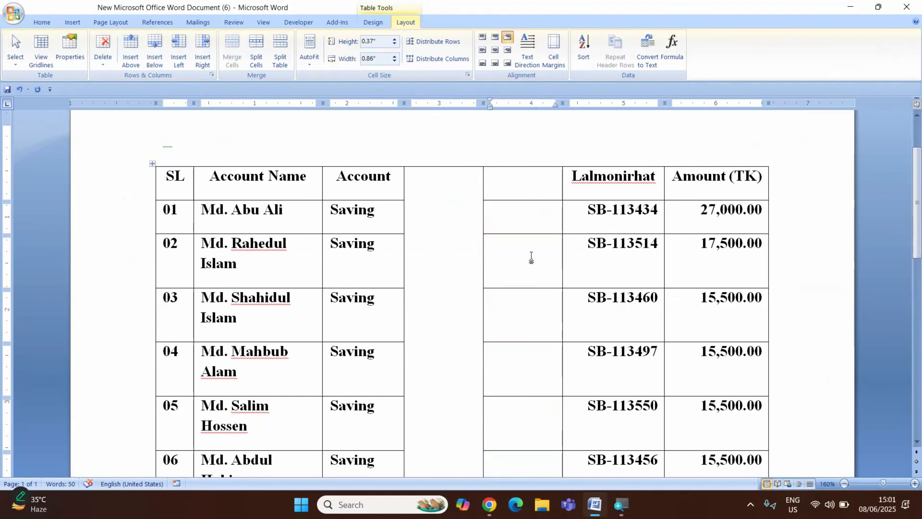
# Merge the header cell and the row 01 cell of the new blank column beside Lalmonirhat.
pyautogui.click(519, 185)
pyautogui.moveTo(519, 185); pyautogui.dragTo(528, 213)
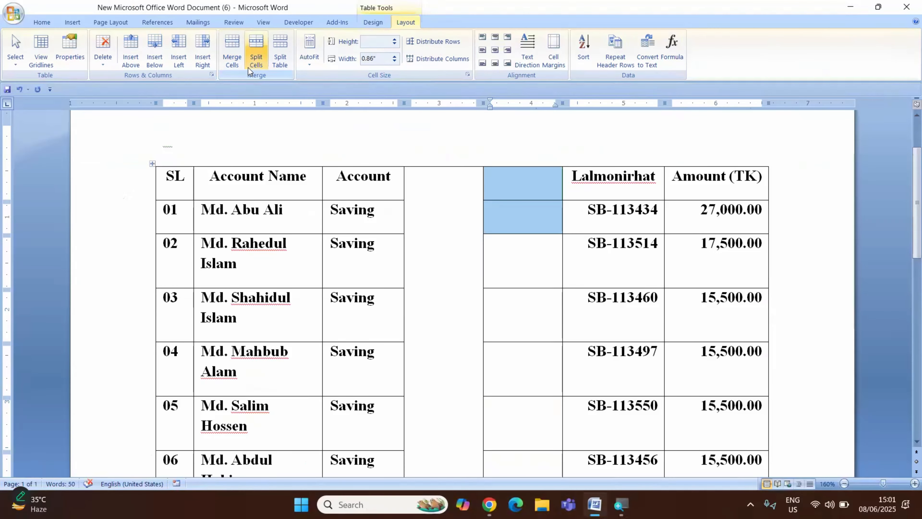
pyautogui.click(233, 50)
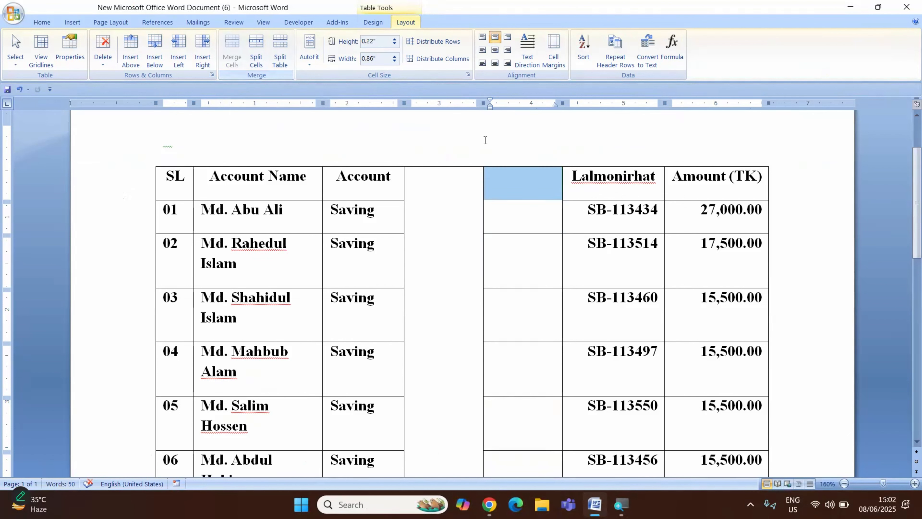
pyautogui.click(529, 209)
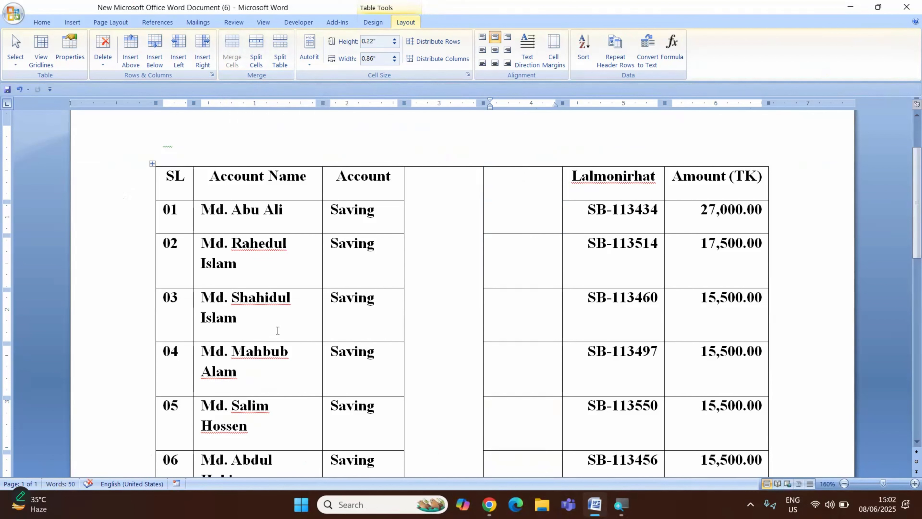
# Merge the Account Name and Account cells of row 03 into one cell.
pyautogui.click(242, 326)
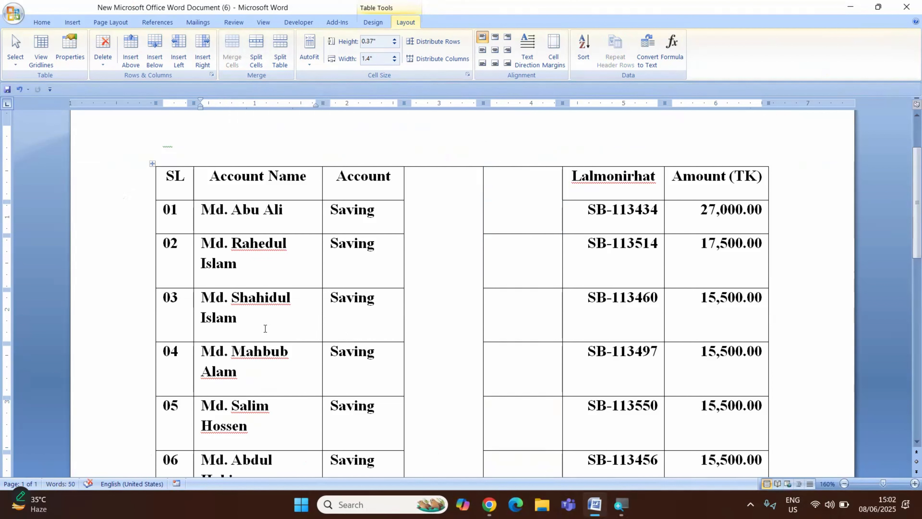
pyautogui.hotkey('shift', 'Right')
pyautogui.hotkey('shift', 'Right')
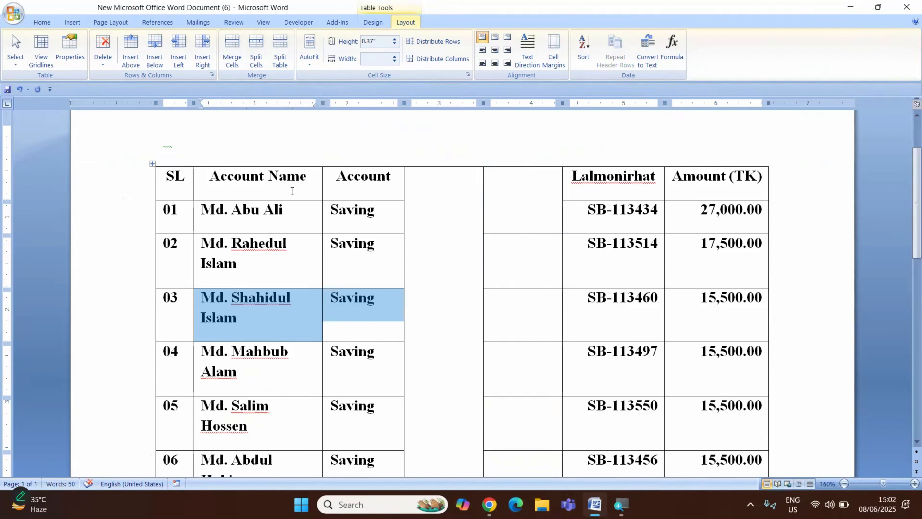
pyautogui.click(234, 45)
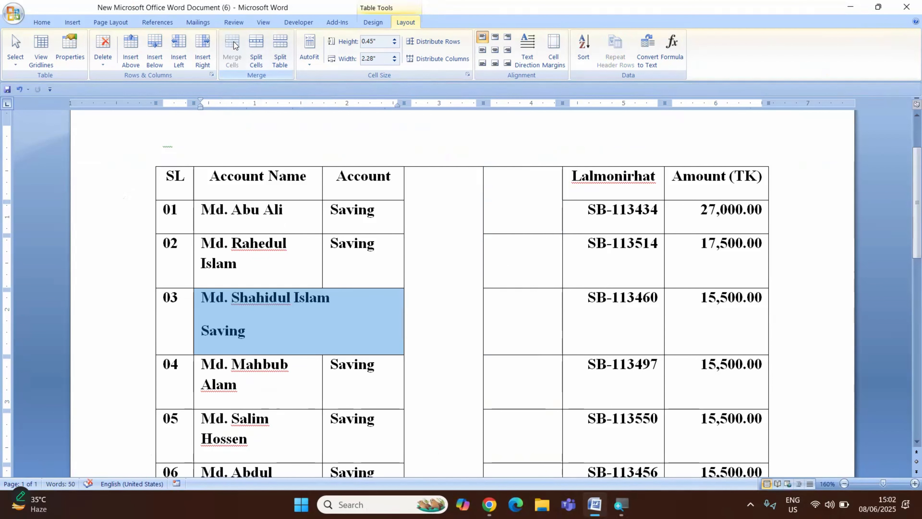
pyautogui.click(286, 339)
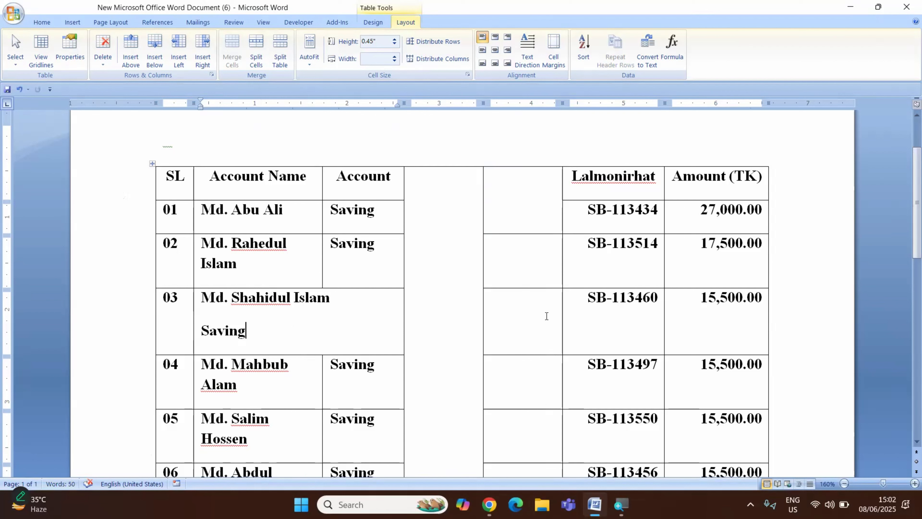
# Merge the blank cell in row 03 with the account number cell beside it.
pyautogui.moveTo(546, 315); pyautogui.dragTo(569, 316)
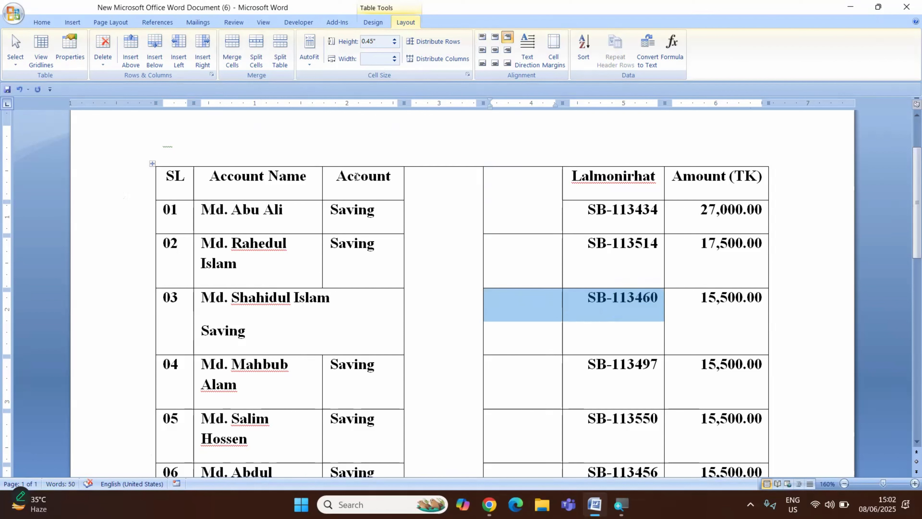
pyautogui.click(232, 44)
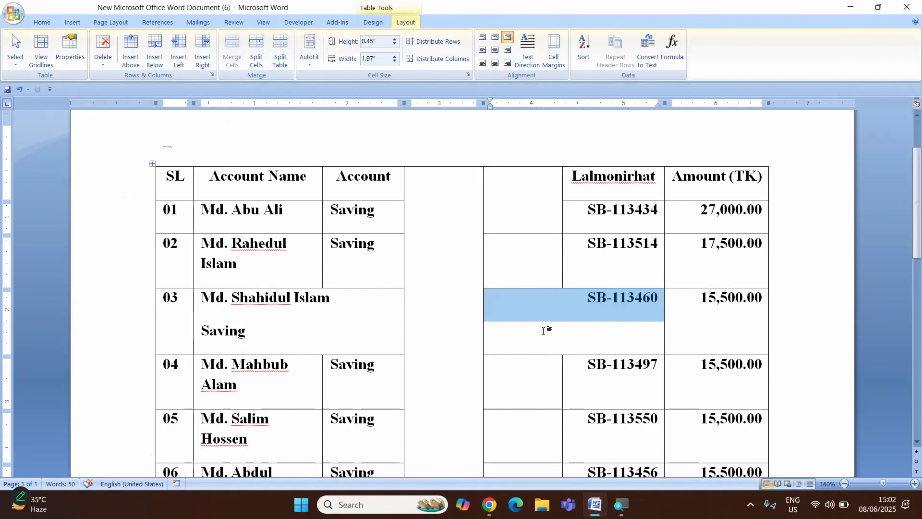
pyautogui.click(561, 334)
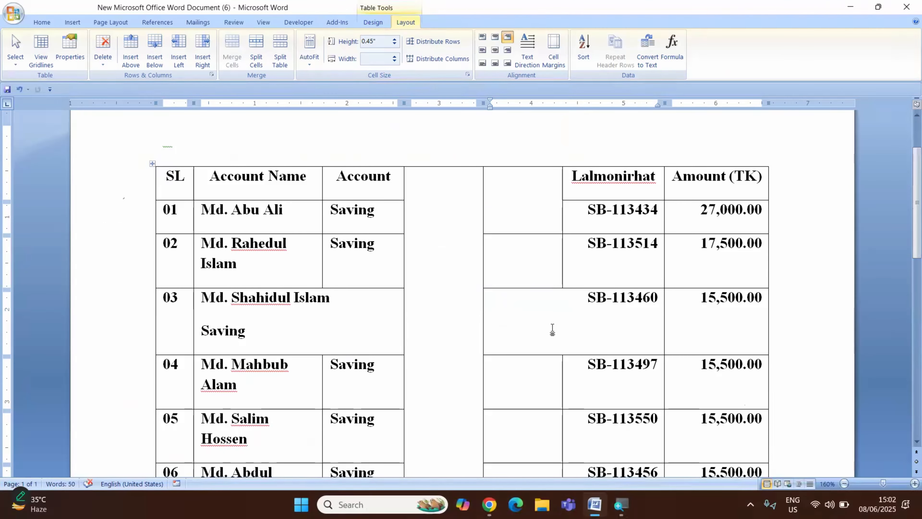
# Merge the blank cell in row 02 with the account number cell beside it.
pyautogui.click(544, 259)
pyautogui.moveTo(549, 260); pyautogui.dragTo(594, 254)
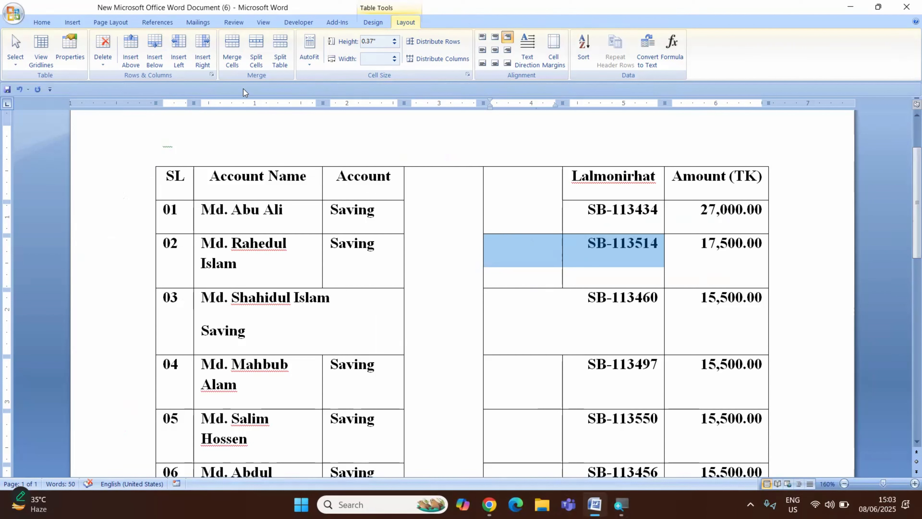
pyautogui.click(234, 48)
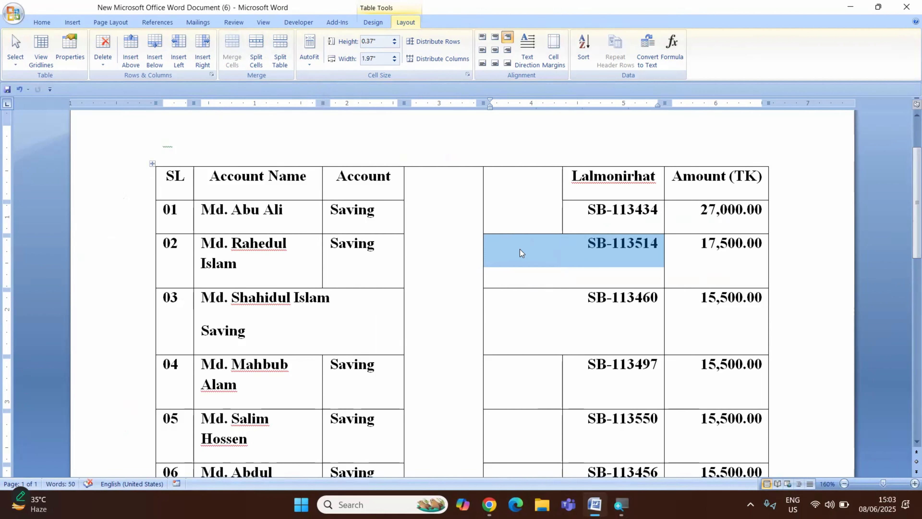
pyautogui.click(559, 259)
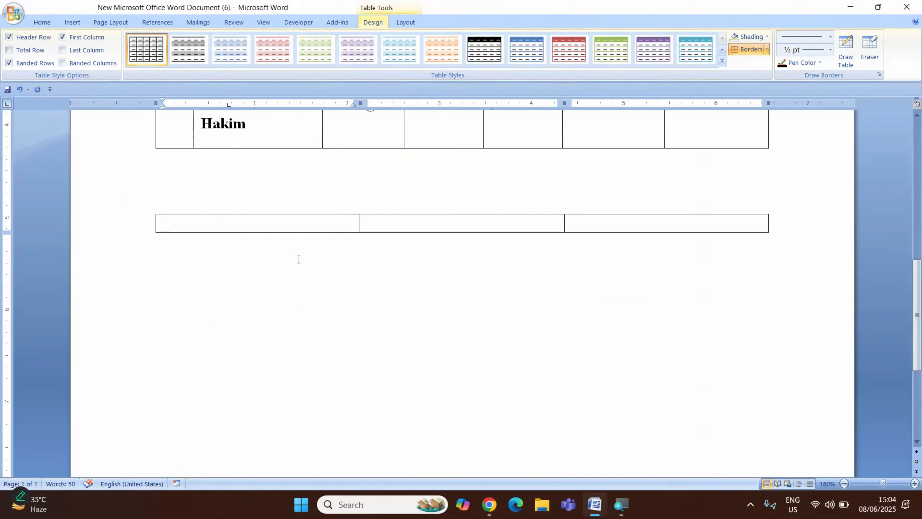
pyautogui.click(229, 213)
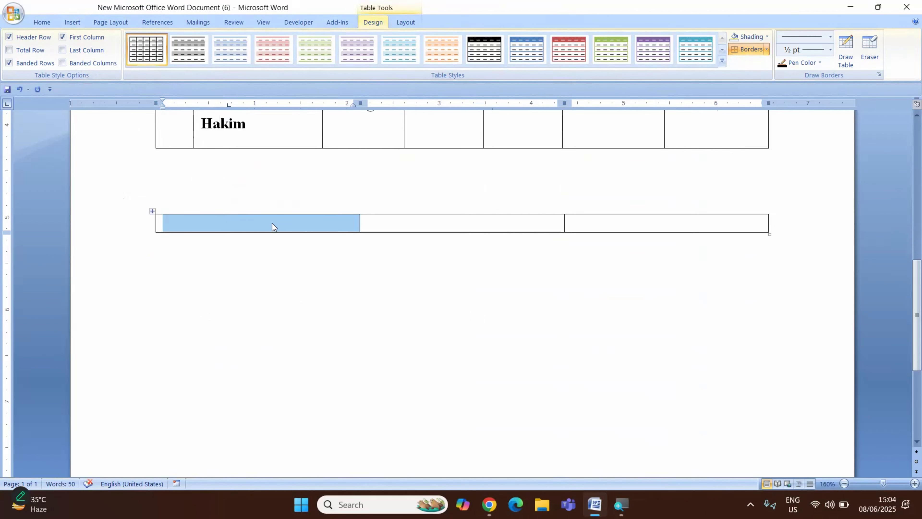
pyautogui.click(404, 223)
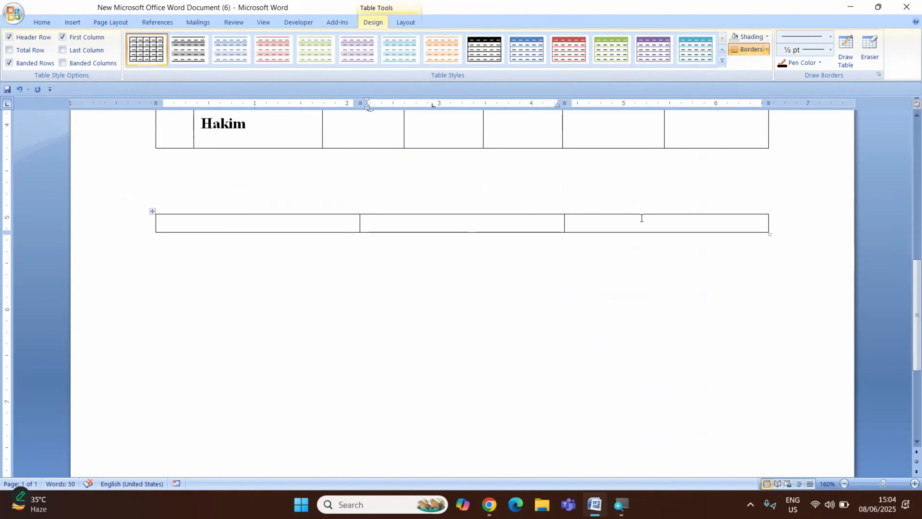
pyautogui.click(641, 220)
# Split the first cell of the three-cell table below the accounts table into 4 columns and 3 rows.
pyautogui.click(227, 223)
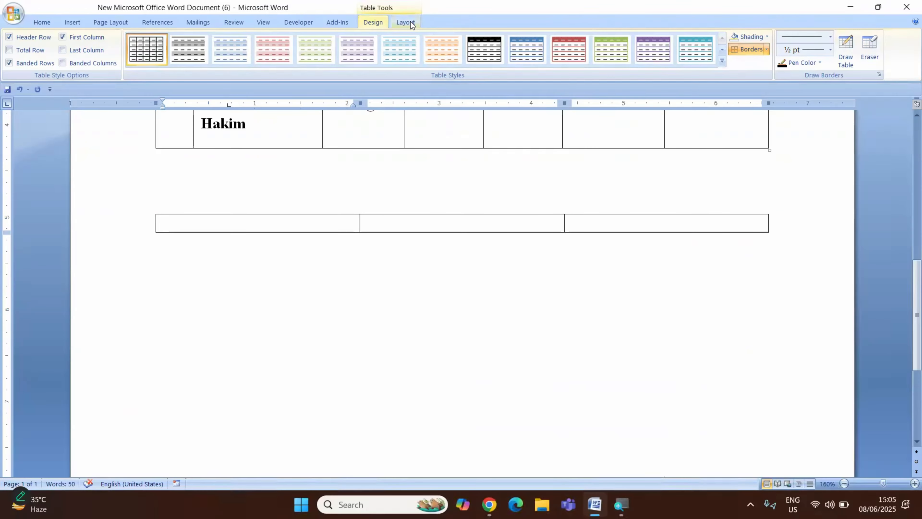
pyautogui.click(403, 26)
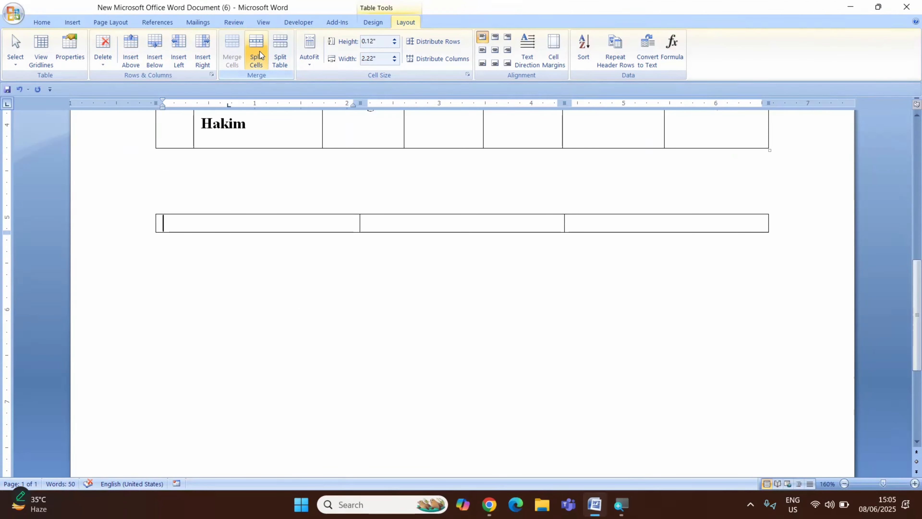
pyautogui.click(259, 51)
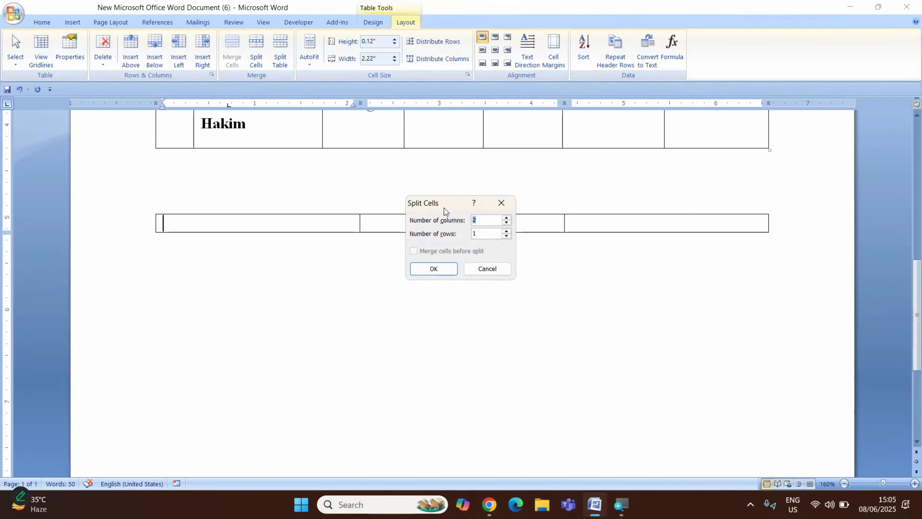
pyautogui.moveTo(445, 209); pyautogui.dragTo(436, 249)
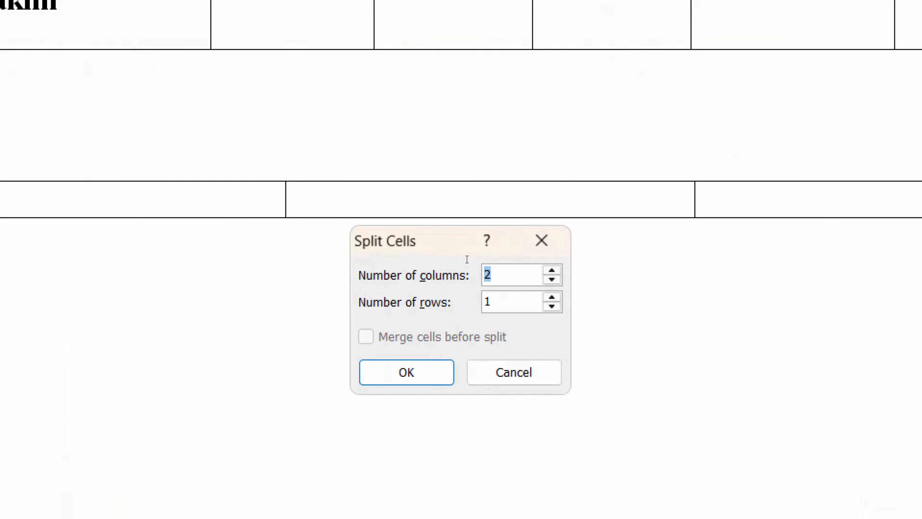
pyautogui.press('BackSpace')
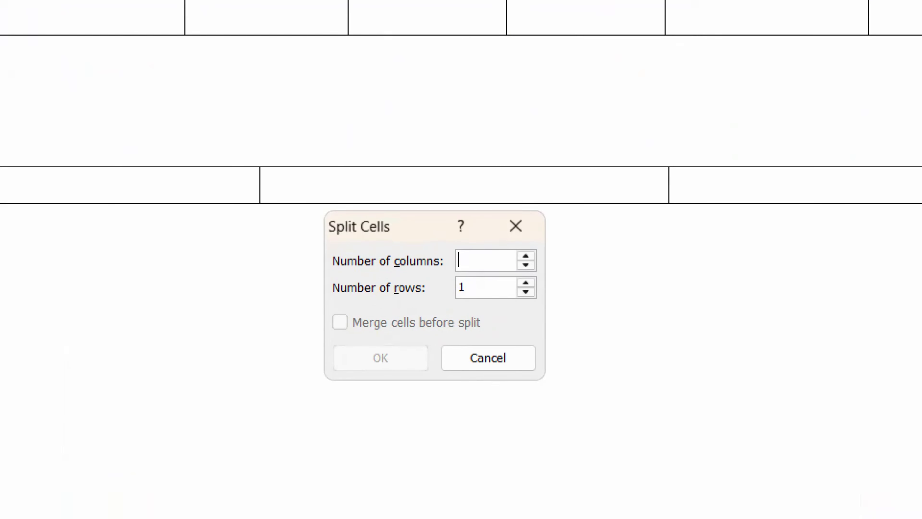
pyautogui.write('4')
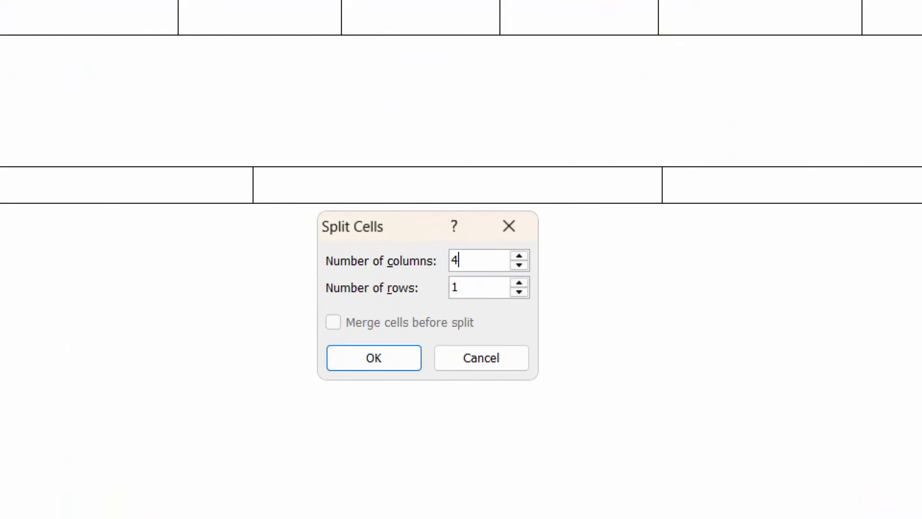
pyautogui.click(464, 275)
pyautogui.press('BackSpace')
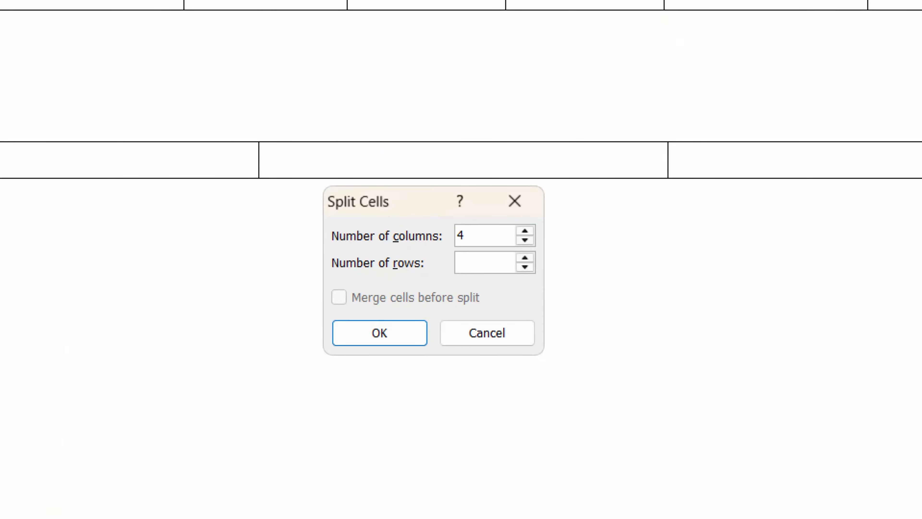
pyautogui.write('3')
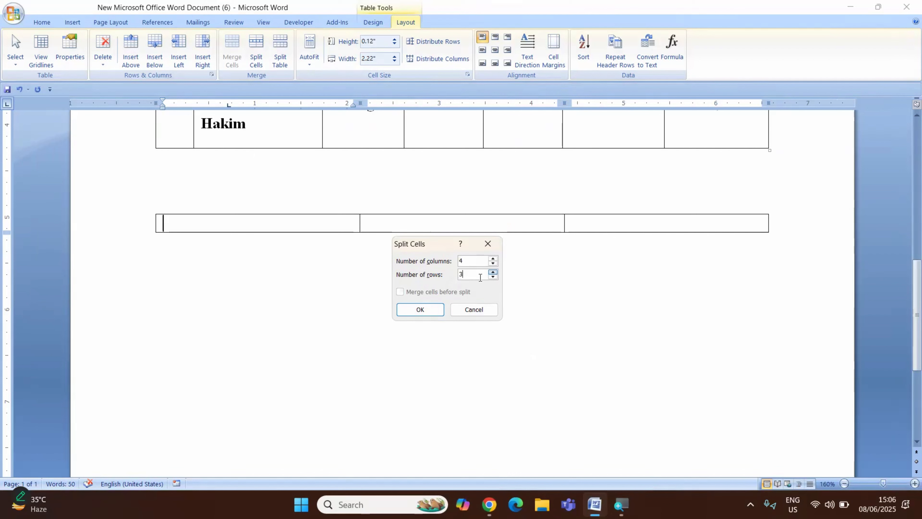
pyautogui.click(420, 309)
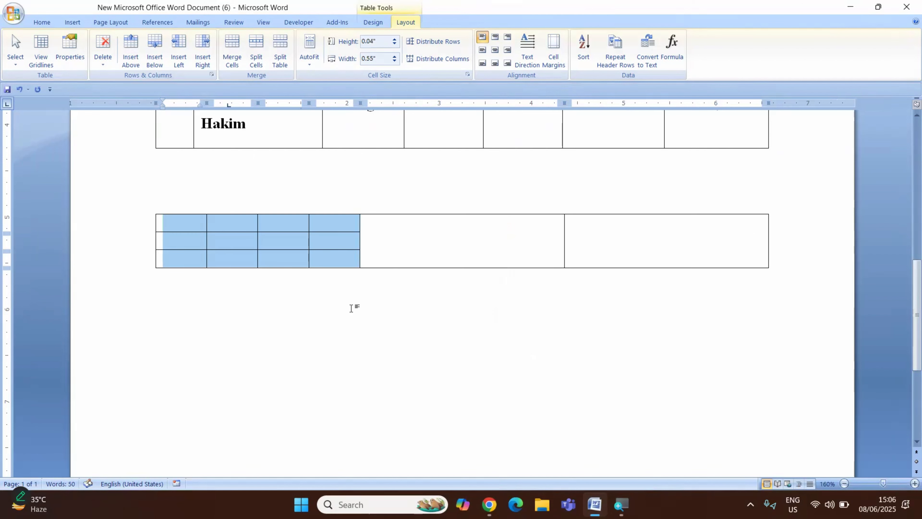
pyautogui.click(243, 240)
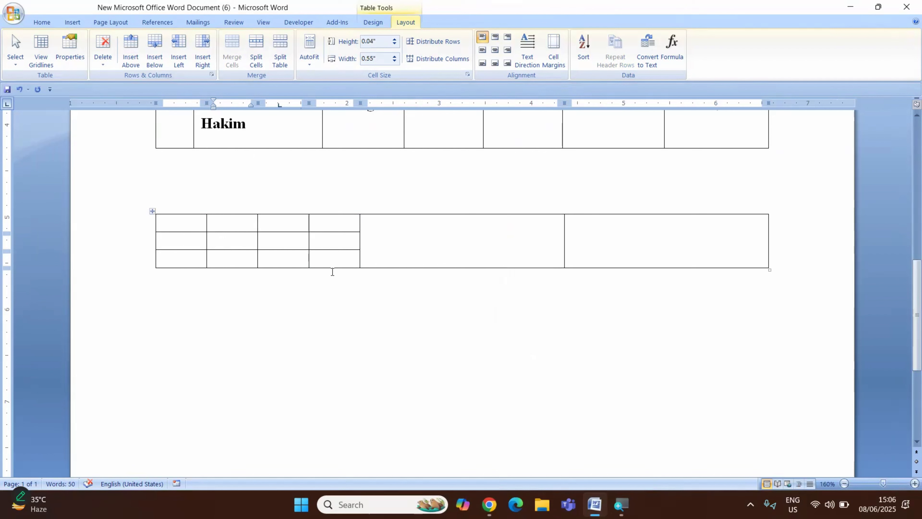
# Split the last cell of the small table below the accounts table into 5 columns and 3 rows.
pyautogui.click(596, 235)
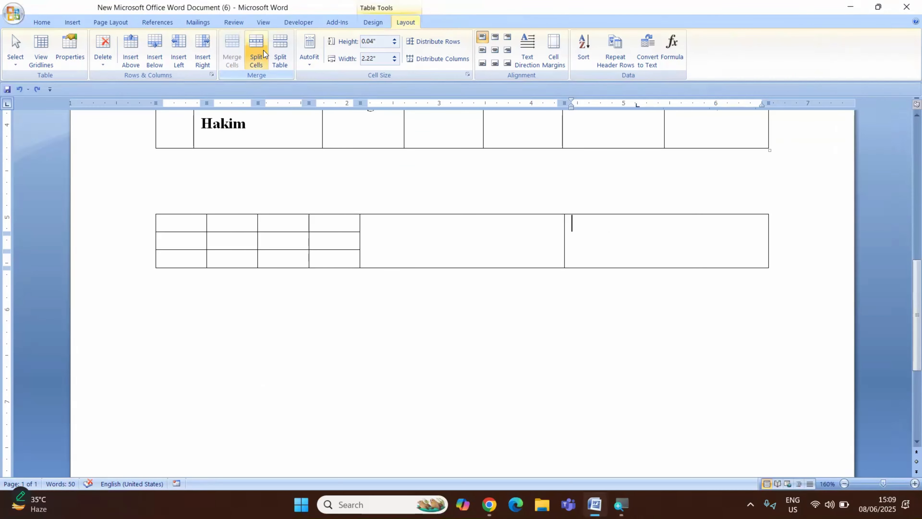
pyautogui.click(264, 50)
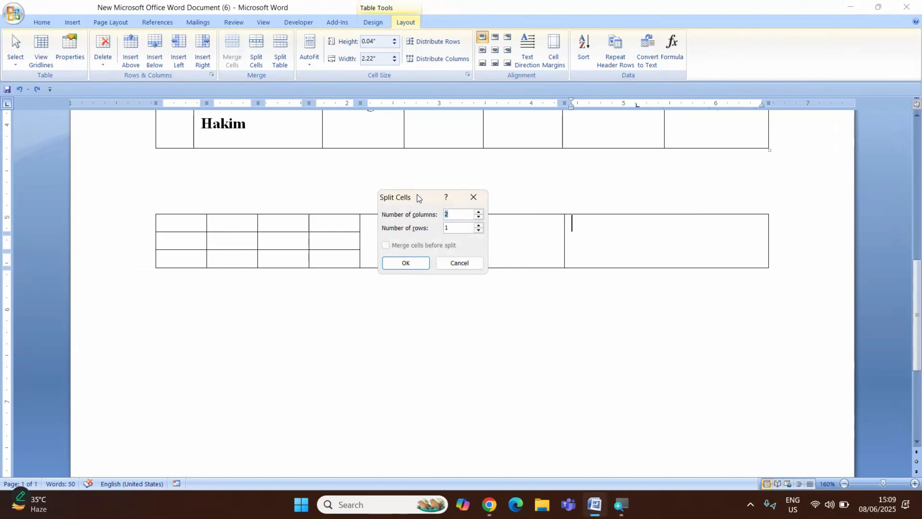
pyautogui.moveTo(418, 195); pyautogui.dragTo(434, 269)
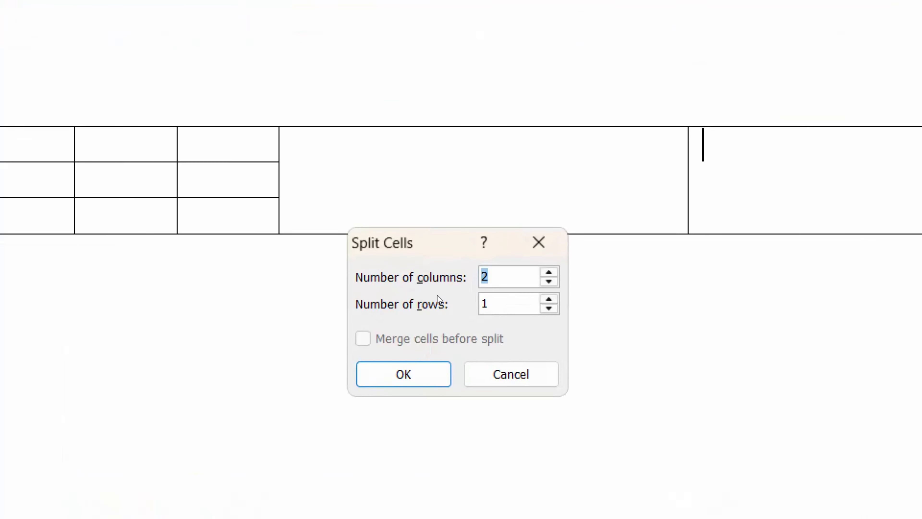
pyautogui.write('5')
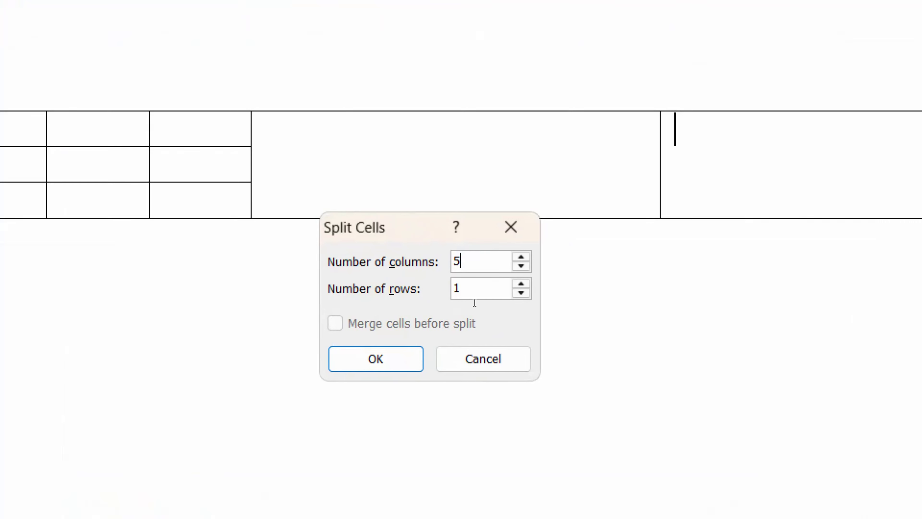
pyautogui.click(475, 300)
pyautogui.press('BackSpace')
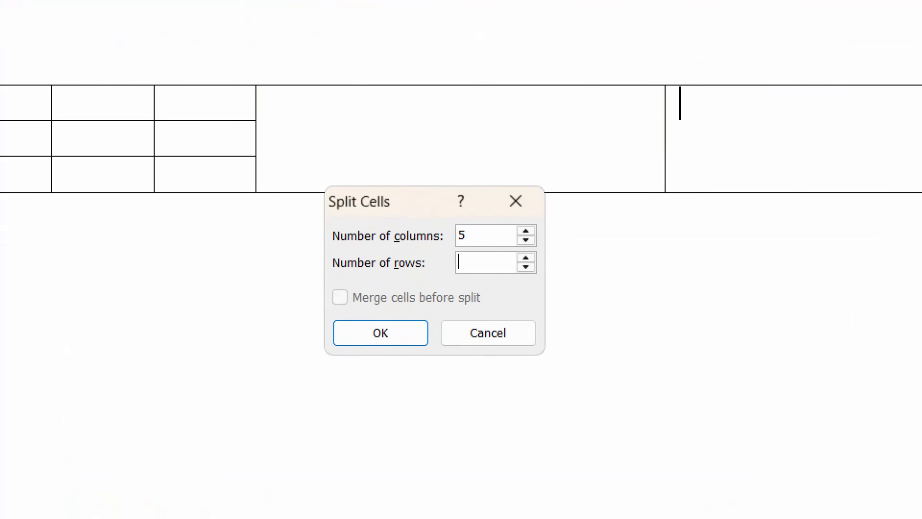
pyautogui.write('3')
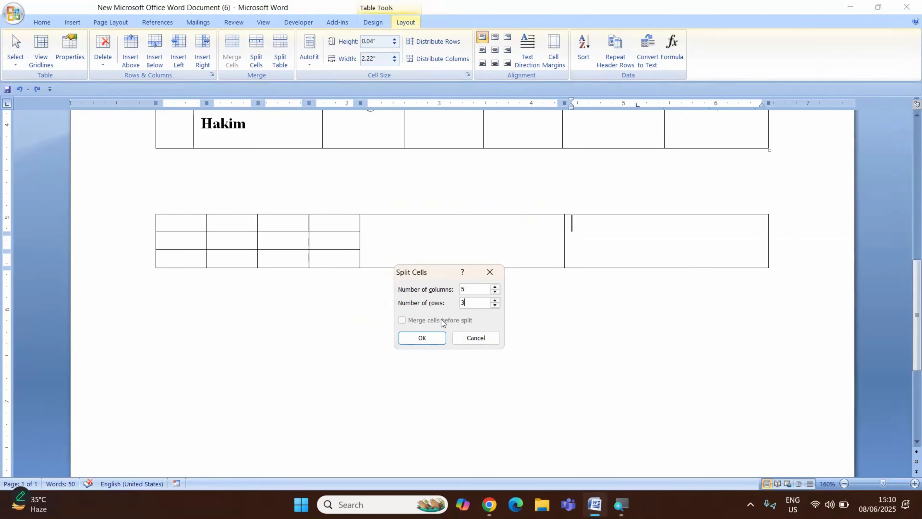
pyautogui.click(422, 339)
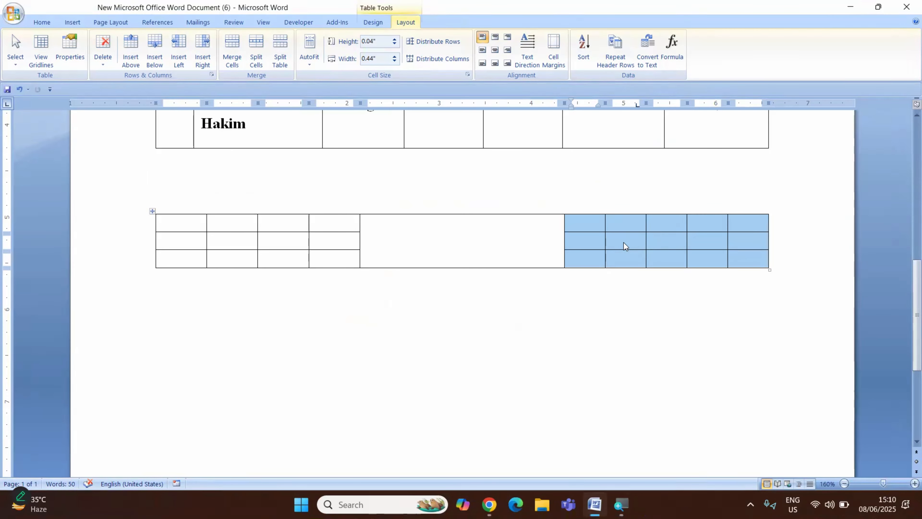
pyautogui.click(622, 244)
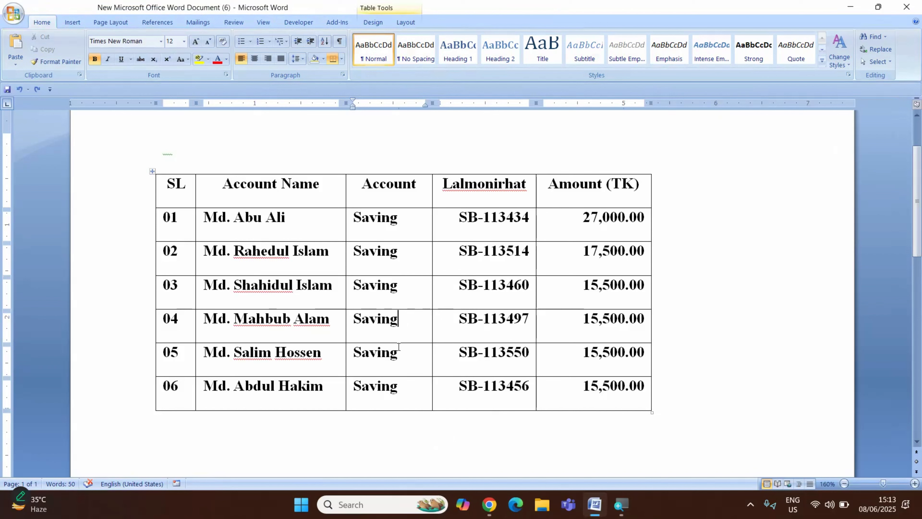
# Split the accounts table above row 03 so that rows 03 to 06 form a separate table.
pyautogui.click(413, 295)
pyautogui.click(411, 23)
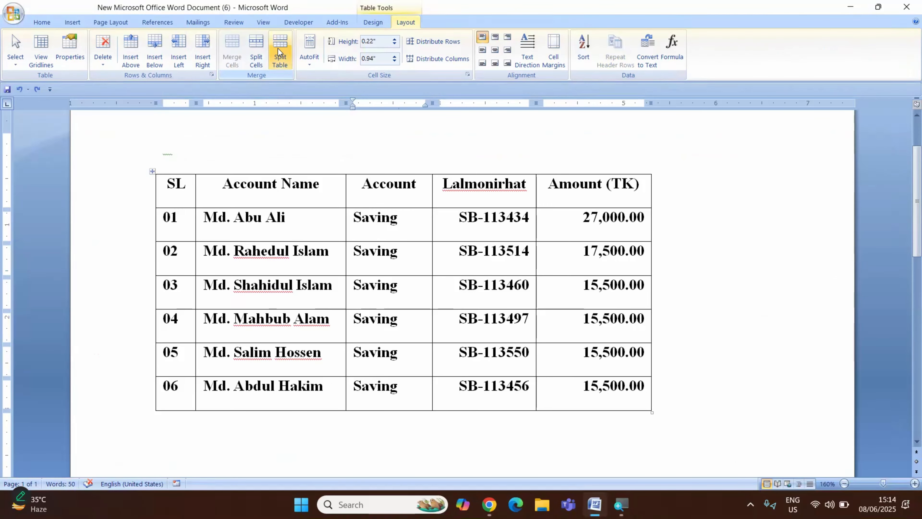
pyautogui.click(278, 47)
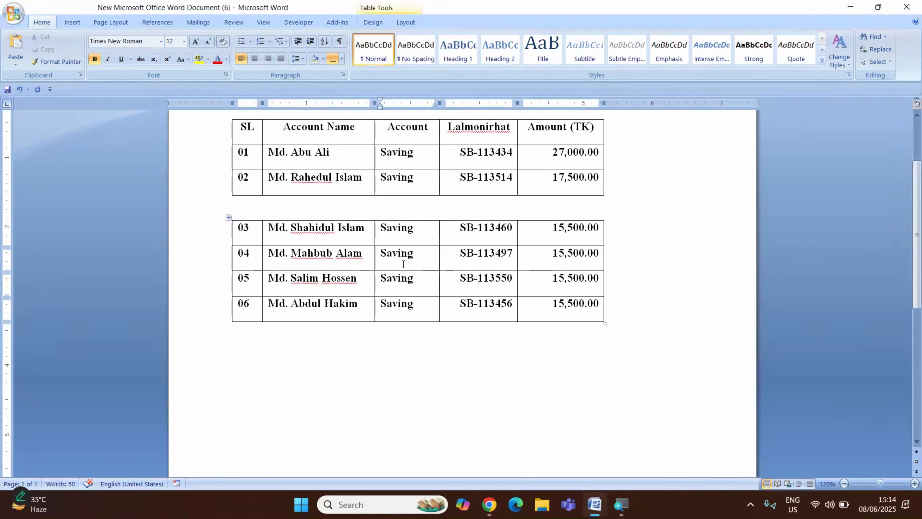
# Split the lower accounts table above row 05 so that rows 05 and 06 form their own table.
pyautogui.click(423, 279)
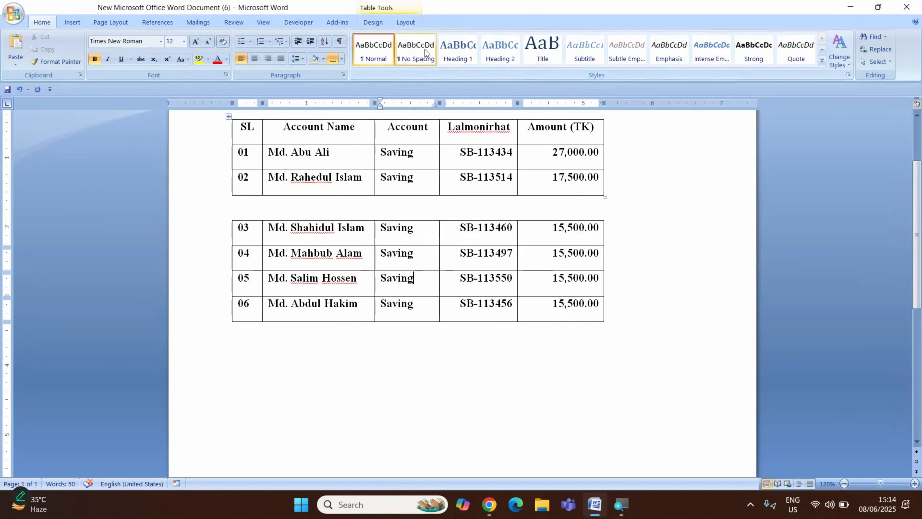
pyautogui.click(413, 20)
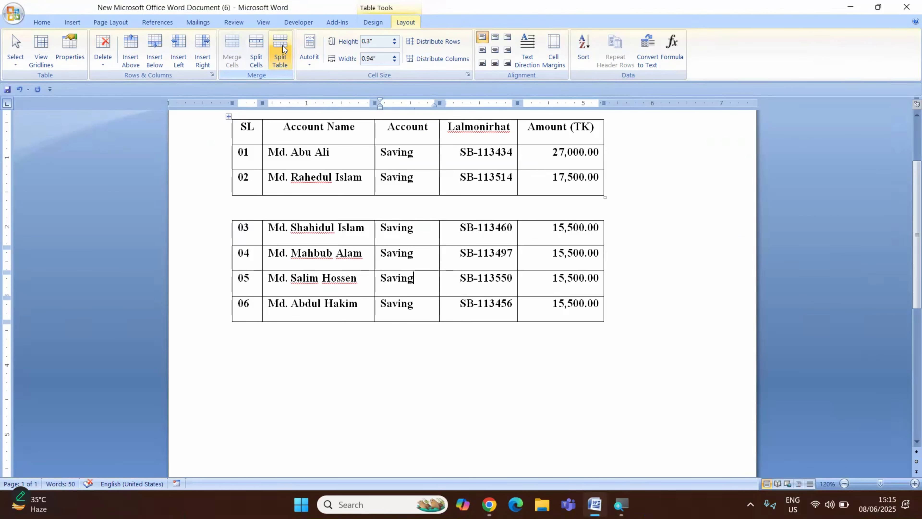
pyautogui.click(283, 49)
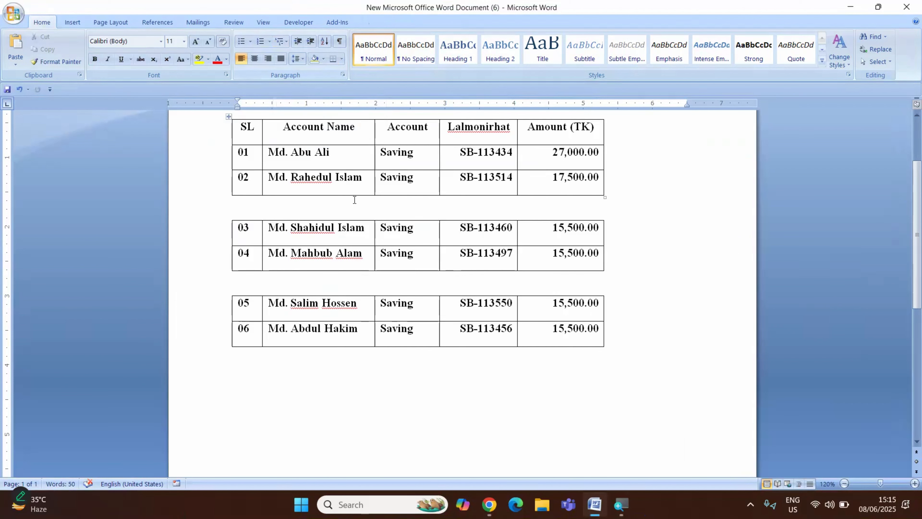